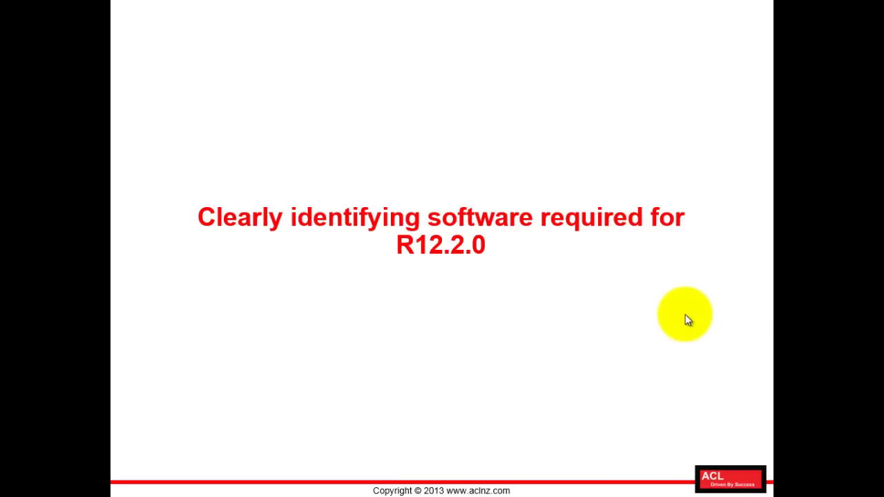
Step: Exit the slide show, back to editing slide 7 of Apps_DBA.ppt
key(Escape)
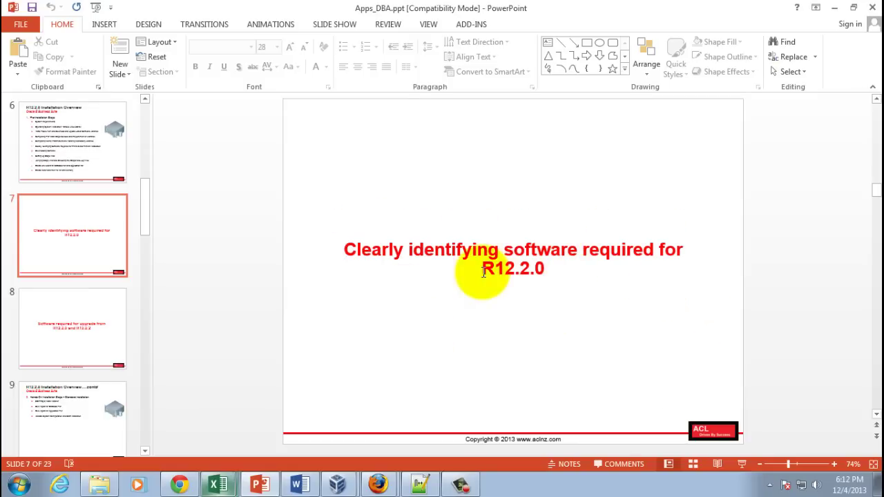
Step: In Chrome's eDelivery terms page, accept the trial license and export restrictions and continue
click(179, 485)
click(284, 8)
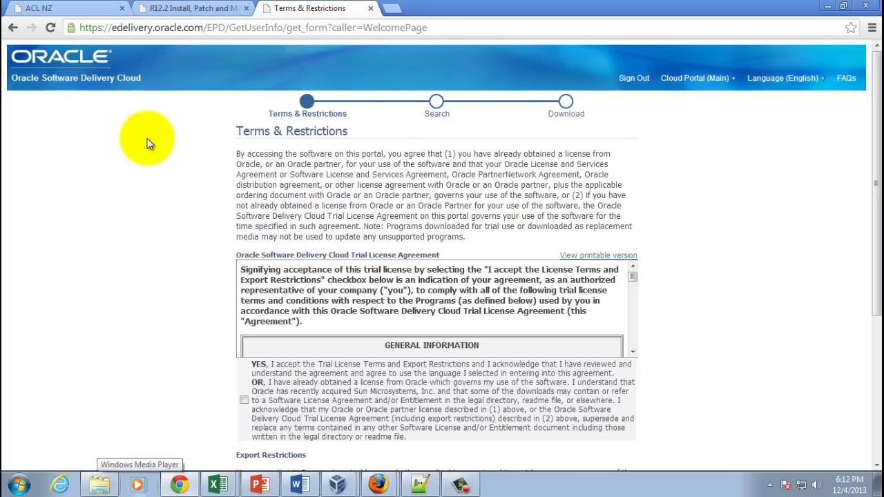
scroll(166, 196, down, 1)
scroll(167, 200, down, 2)
click(244, 206)
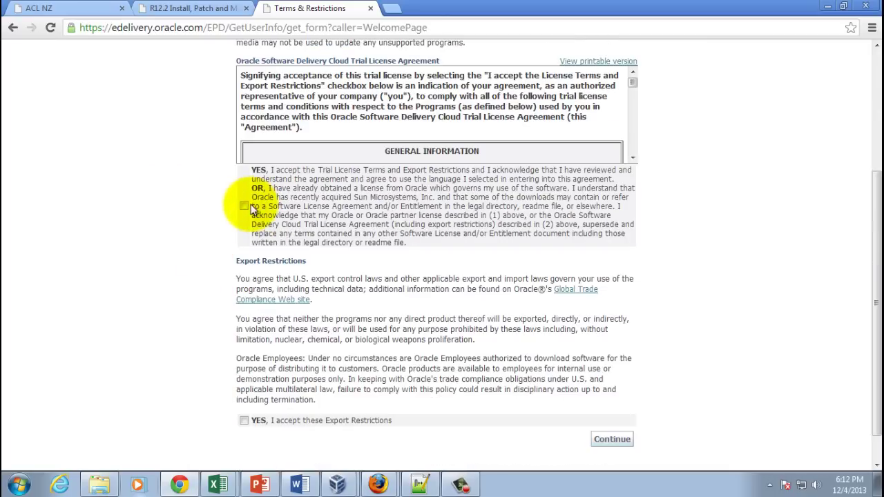
scroll(177, 289, up, 2)
scroll(176, 289, down, 2)
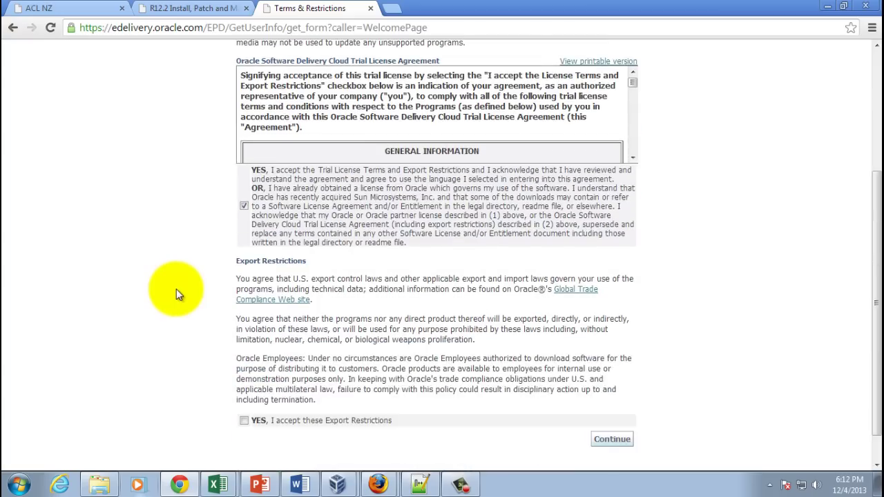
click(244, 420)
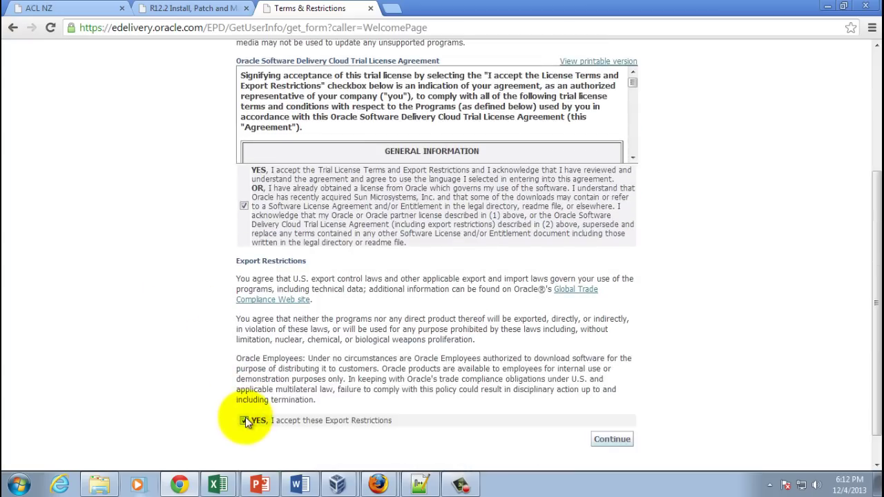
click(613, 440)
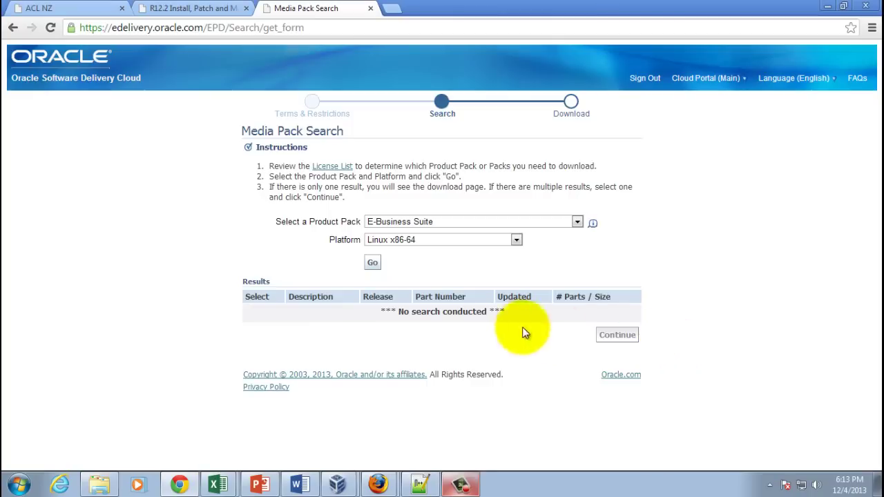
Step: Search media packs for E-Business Suite on Linux x86-64
click(577, 221)
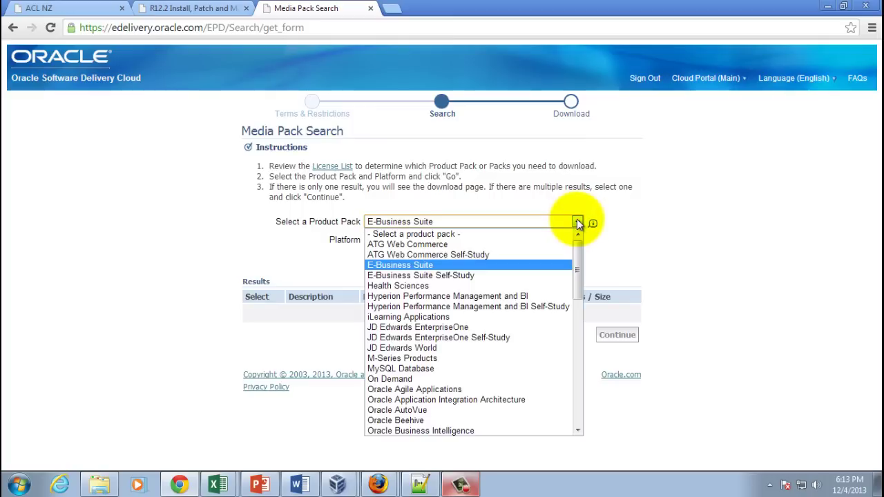
click(542, 268)
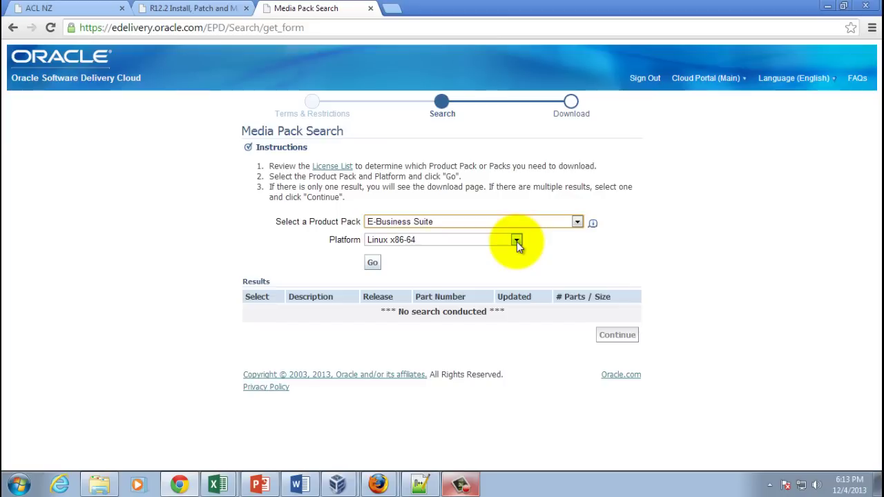
click(517, 242)
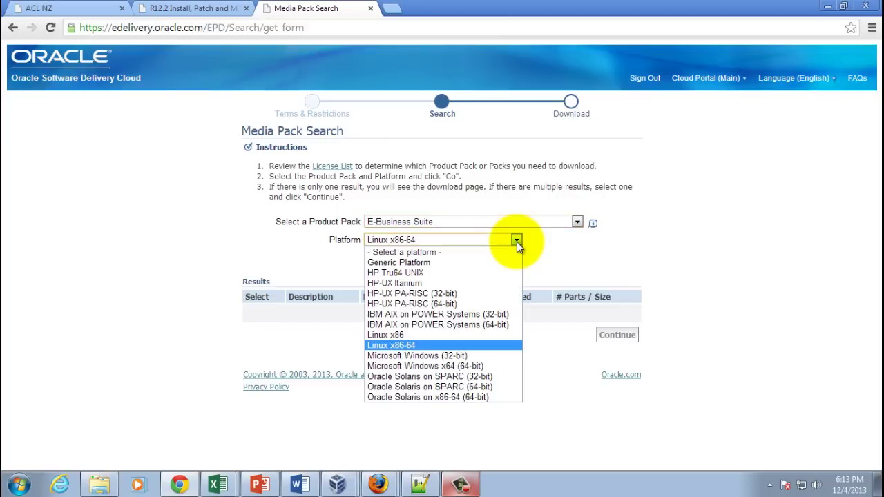
click(517, 242)
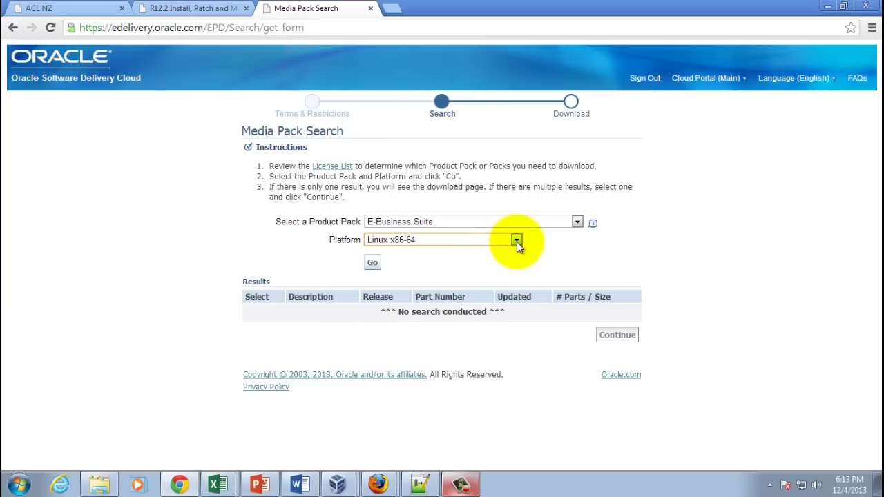
click(372, 264)
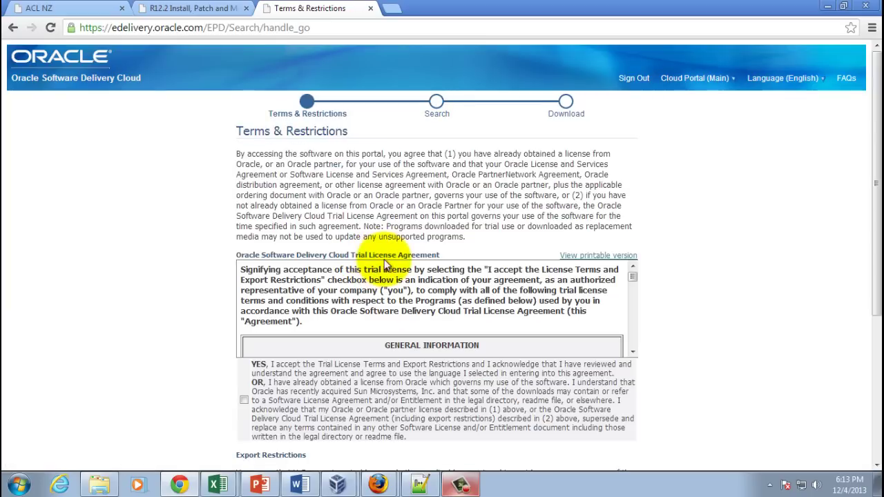
Step: Re-accept the trial license terms and export restrictions to return to Media Pack Search
scroll(163, 255, down, 2)
click(245, 273)
scroll(190, 264, down, 2)
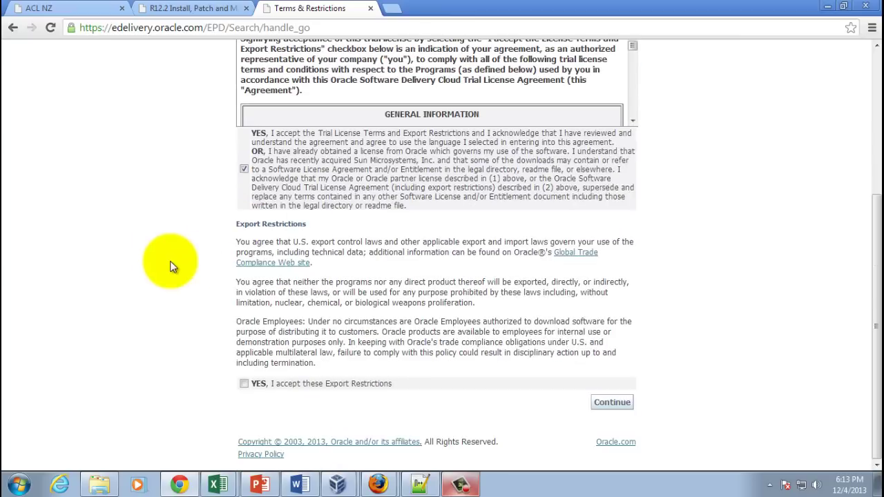
click(245, 385)
click(610, 402)
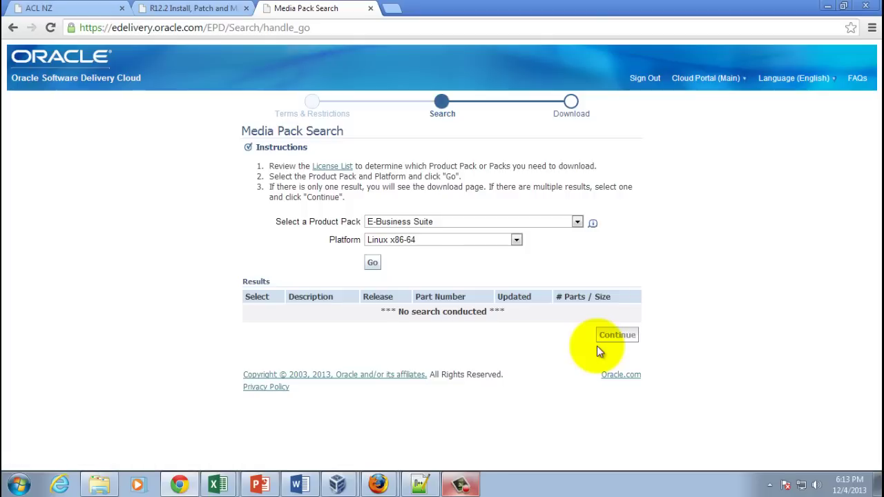
Step: Run the E-Business Suite Linux x86-64 search and open the Release 12.2.2 Media Pack downloads
click(373, 264)
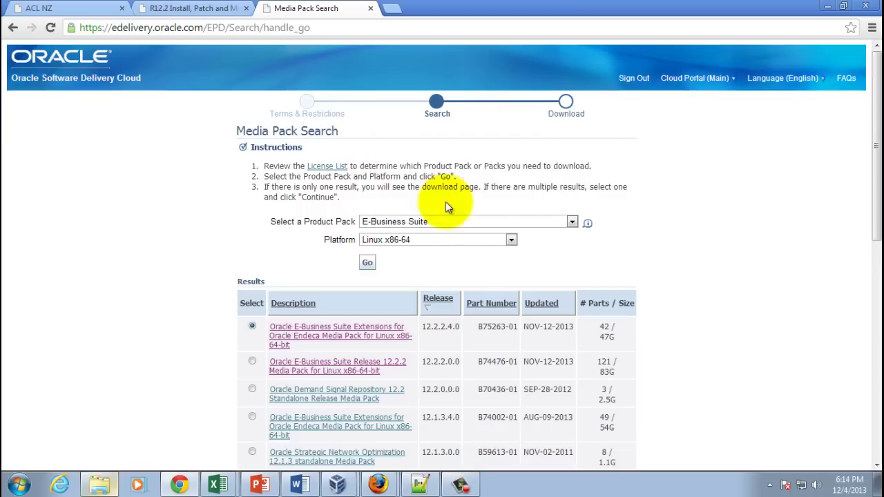
scroll(174, 270, down, 2)
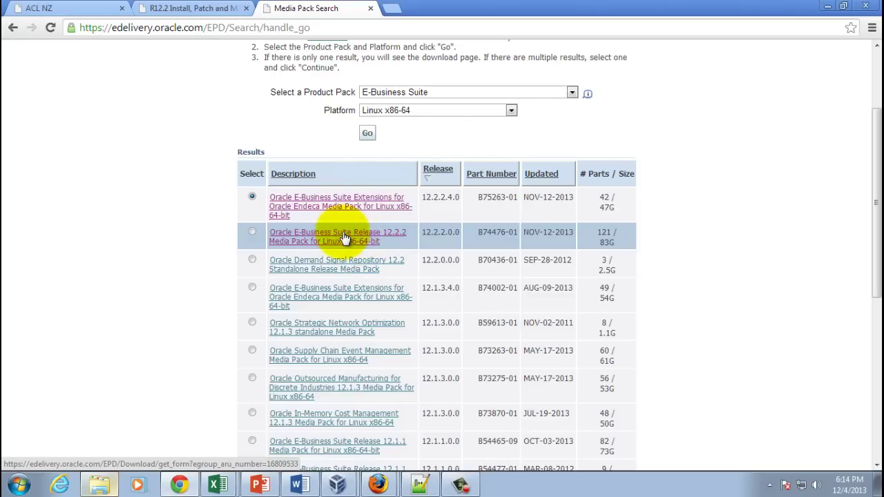
click(345, 237)
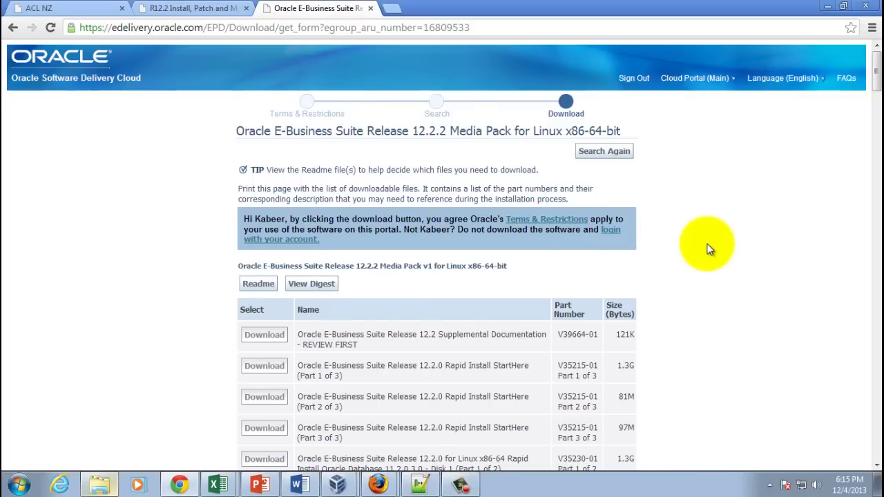
scroll(709, 250, down, 1)
scroll(709, 250, down, 1)
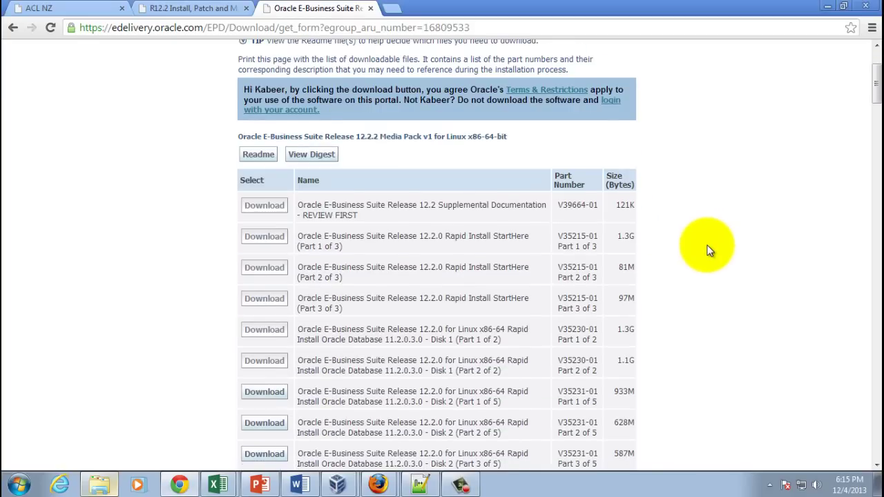
scroll(710, 251, down, 1)
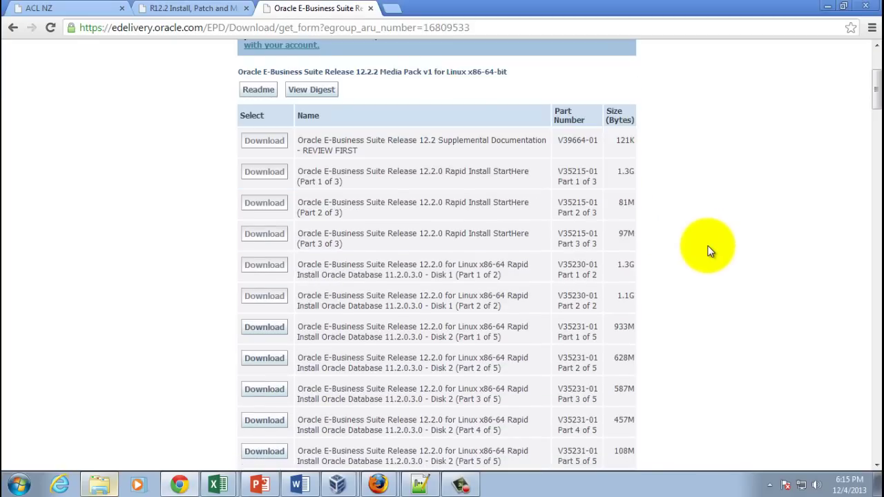
scroll(710, 250, down, 1)
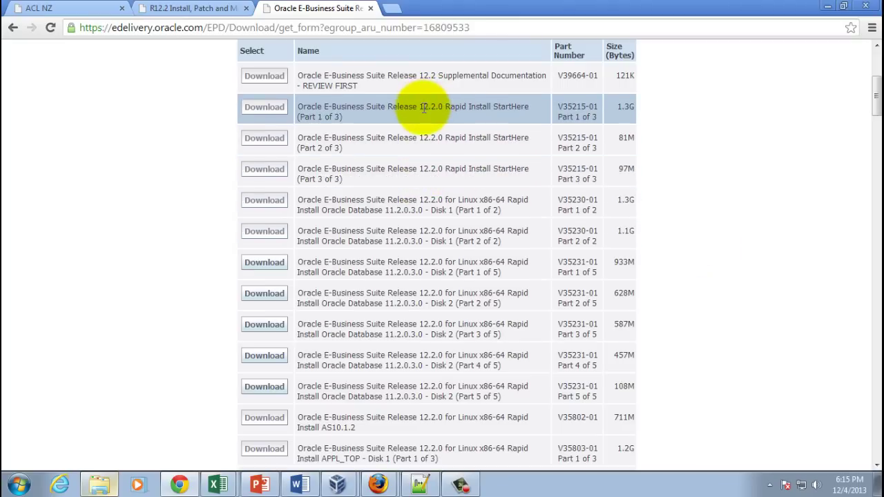
scroll(494, 199, down, 4)
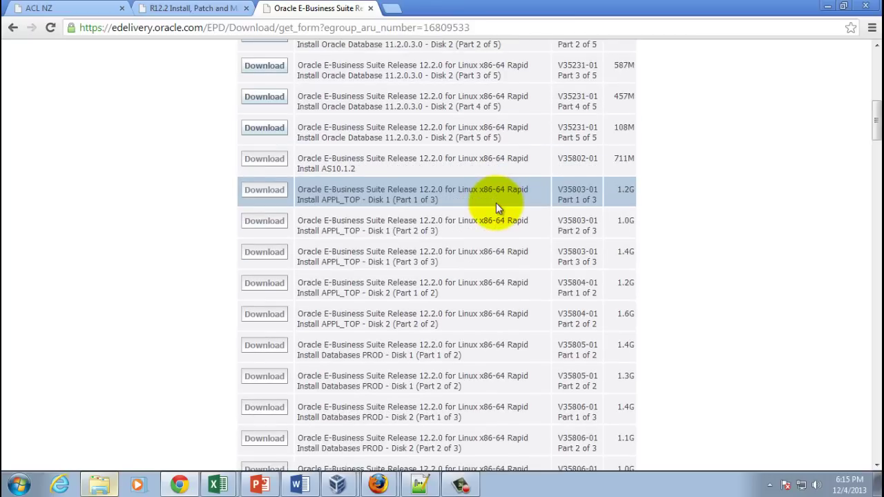
scroll(496, 203, down, 6)
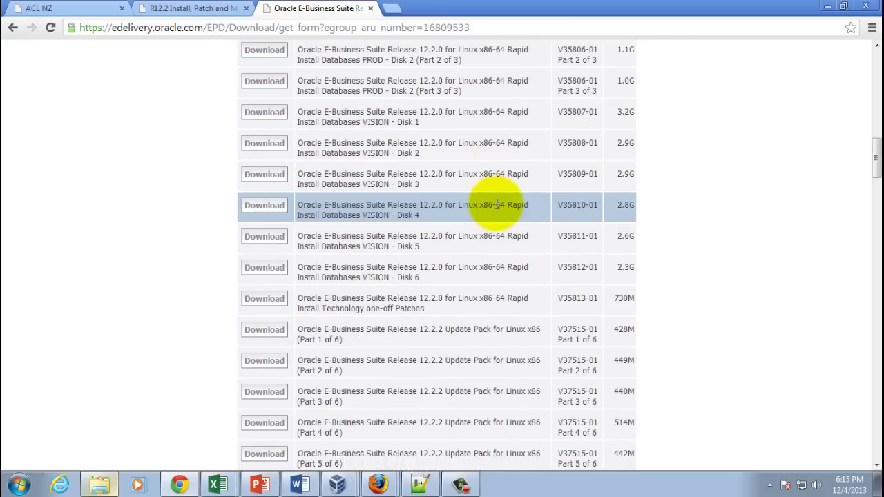
scroll(497, 204, down, 1)
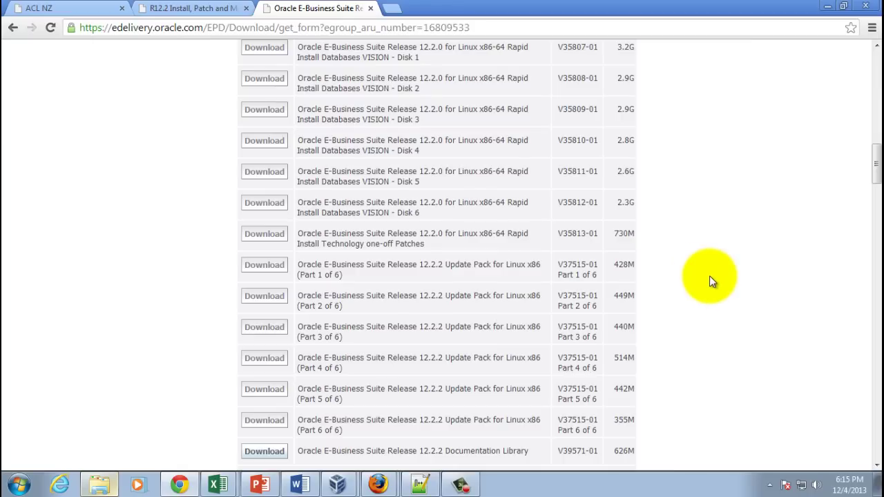
scroll(710, 276, down, 2)
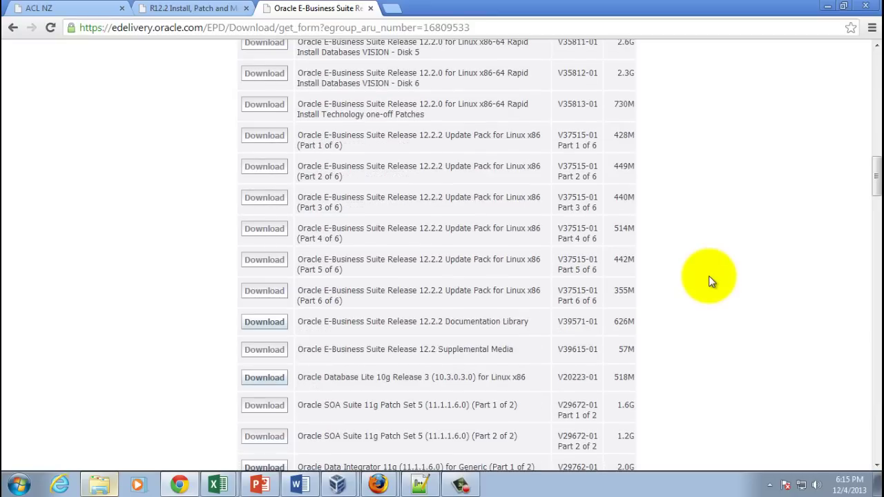
scroll(708, 276, up, 1)
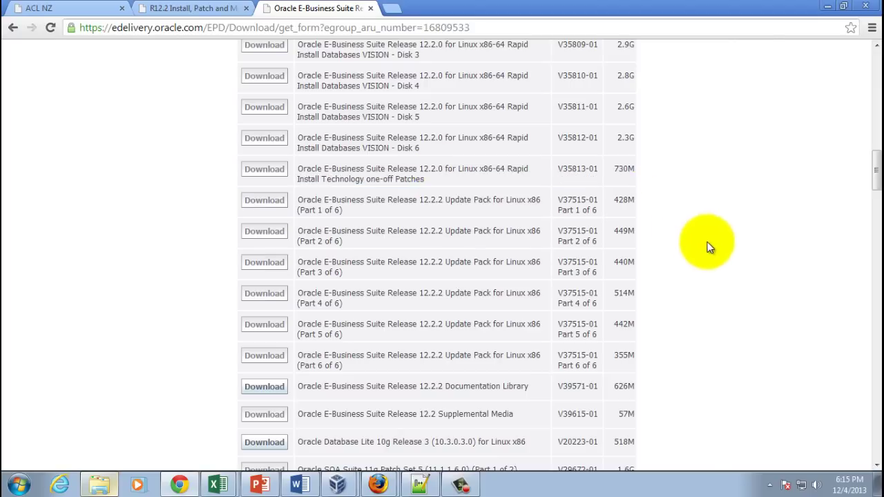
scroll(715, 250, down, 1)
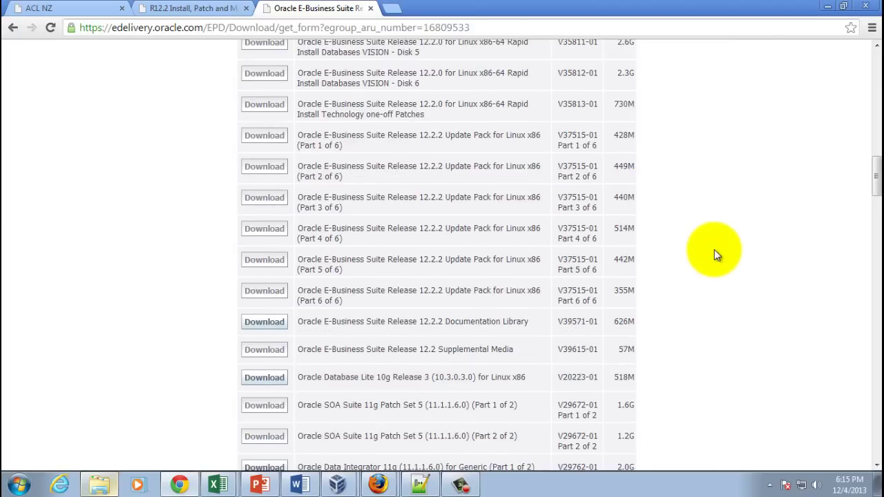
scroll(715, 254, down, 3)
scroll(716, 254, down, 5)
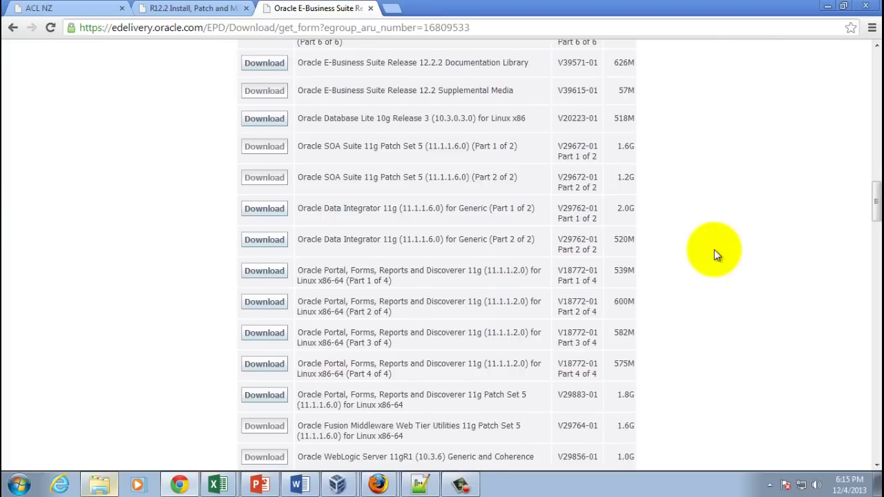
scroll(716, 250, down, 13)
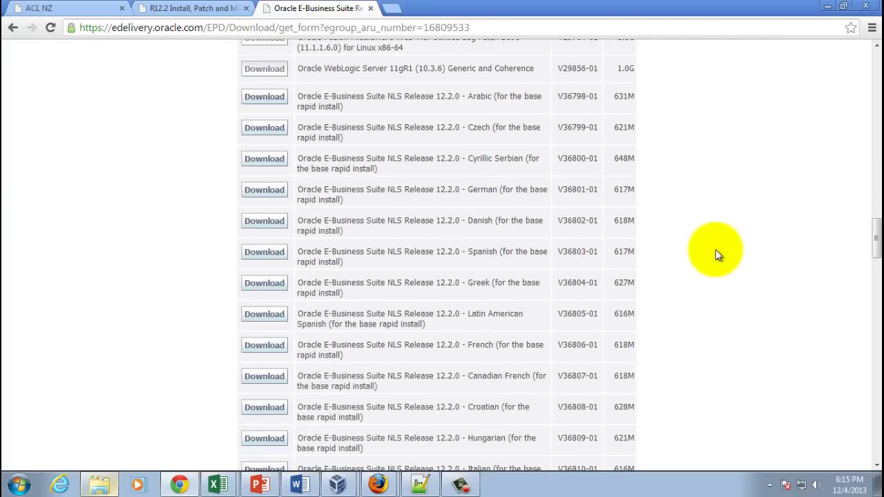
scroll(717, 256, down, 10)
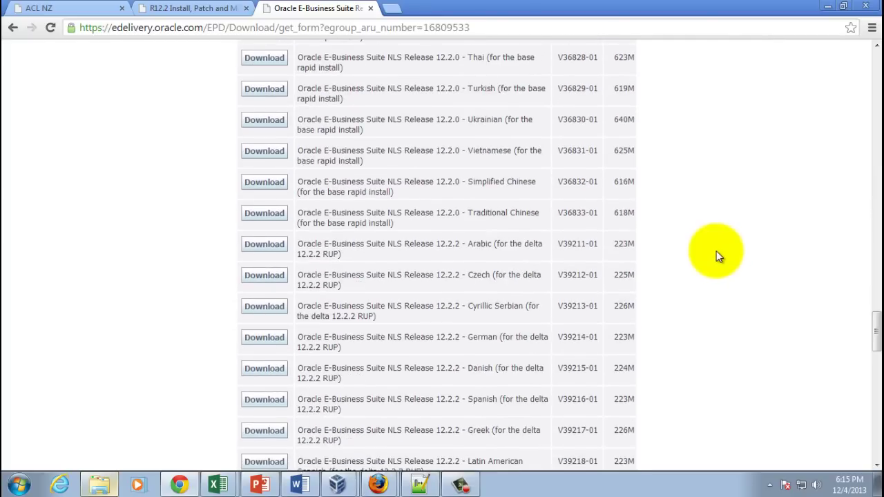
scroll(717, 256, up, 20)
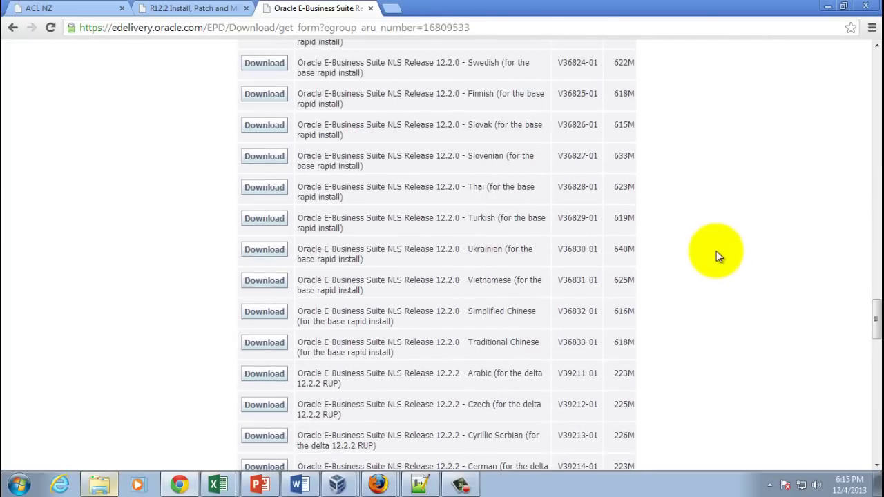
scroll(719, 257, up, 8)
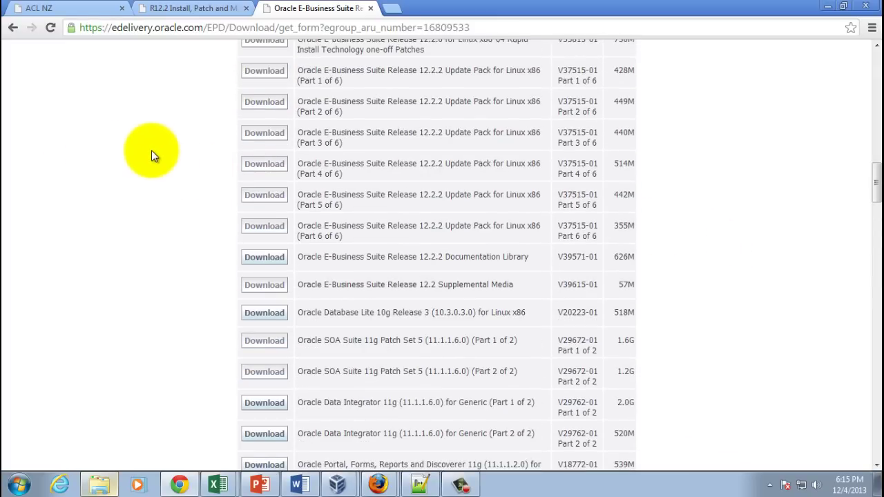
Step: On the ACL NZ site, go from Resources to the Blogs page of recent posts
click(76, 8)
click(100, 28)
click(127, 28)
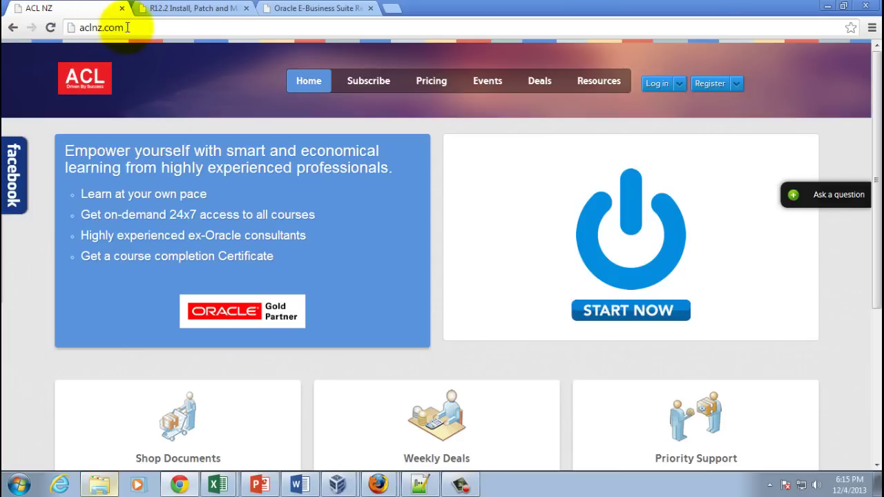
click(594, 82)
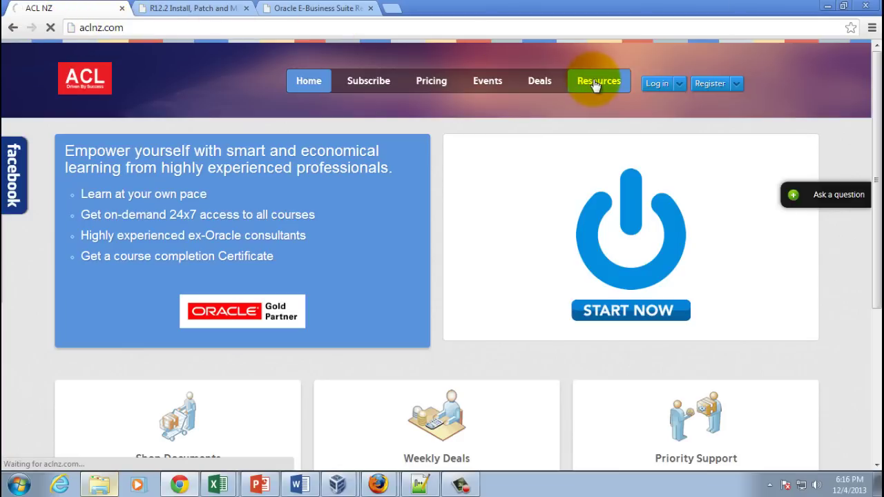
scroll(283, 201, down, 1)
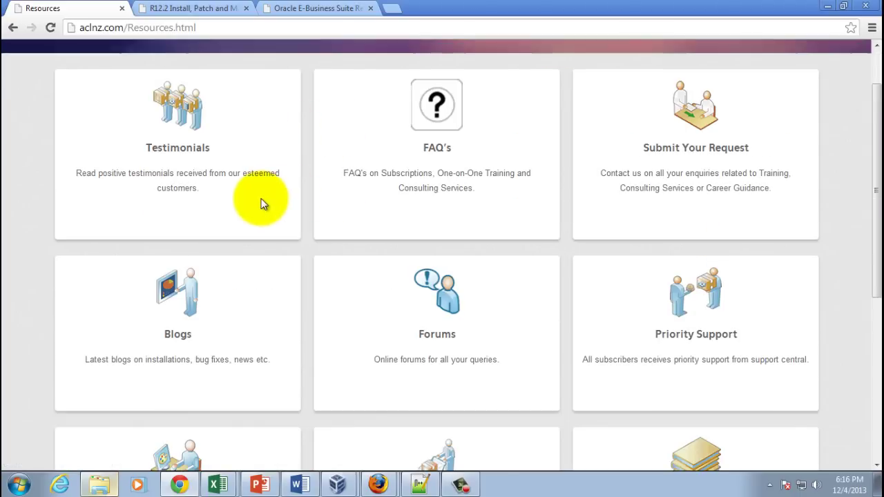
click(181, 295)
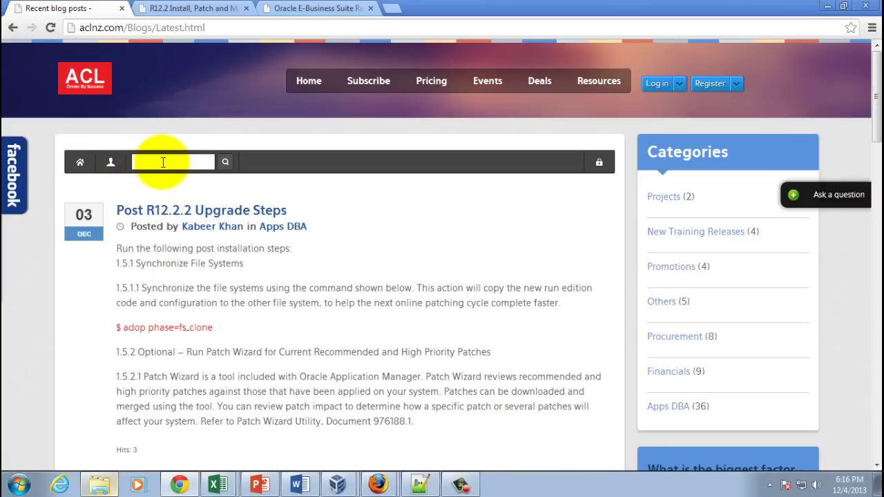
Step: Search the ACL NZ blog for '12.2.0' and scroll through the 10 results
click(163, 161)
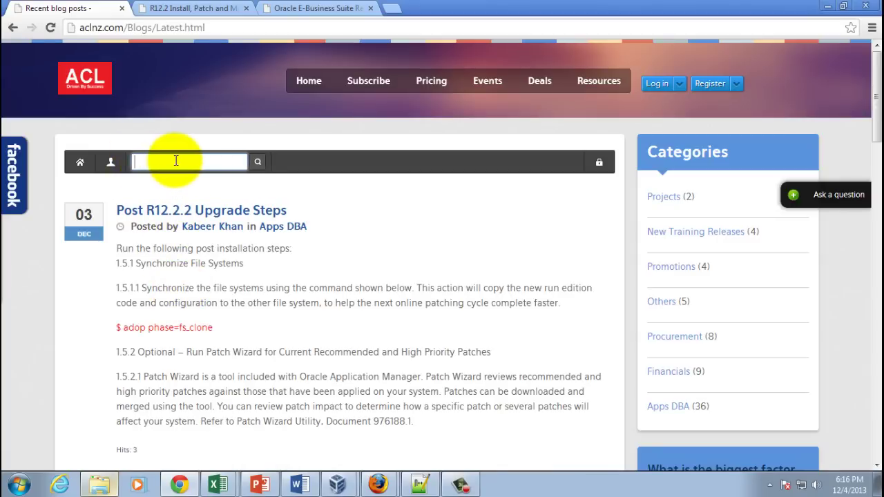
text(12.2.0)
key(Return)
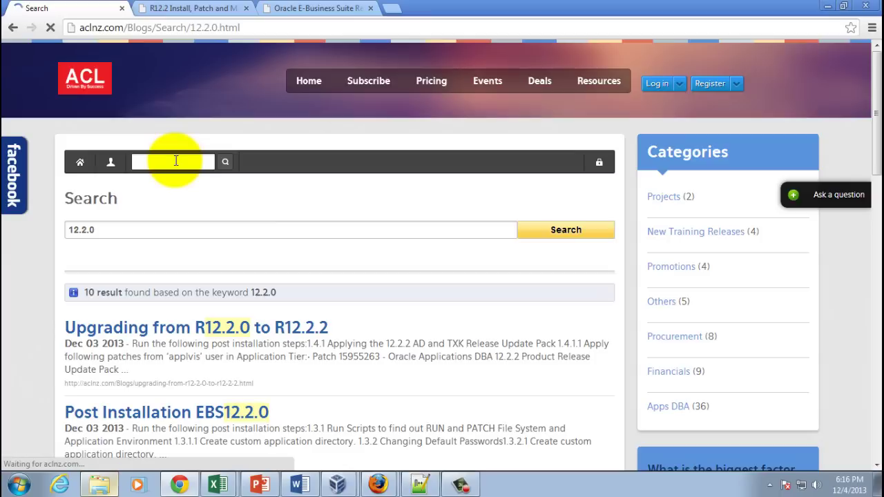
scroll(49, 272, down, 7)
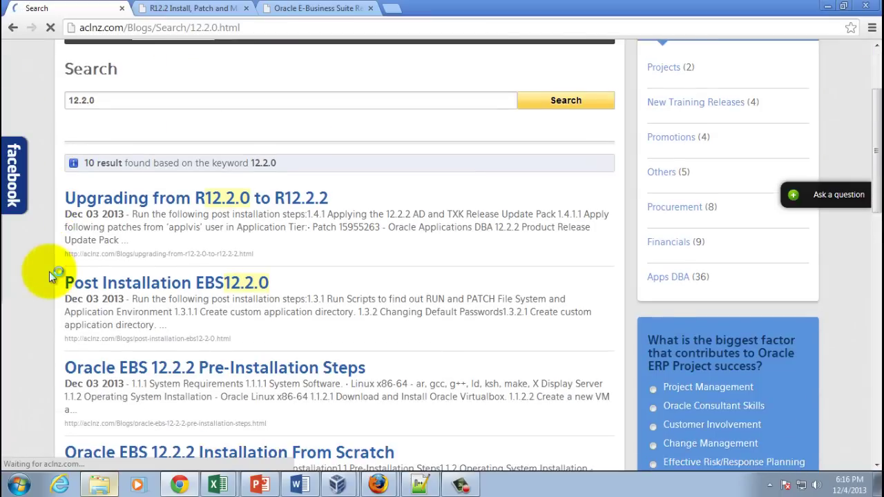
scroll(49, 272, down, 7)
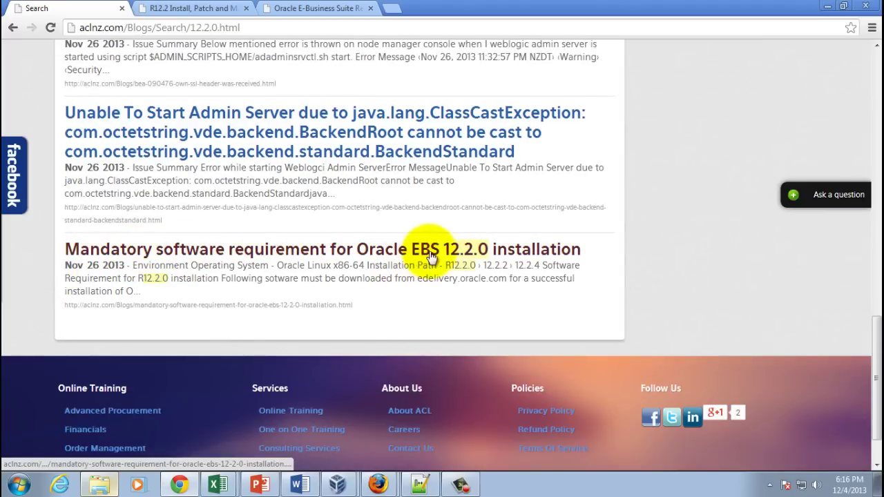
Step: Open the 'Mandatory software requirement for Oracle EBS 12.2.0 installation' post and scroll to its download list
click(529, 257)
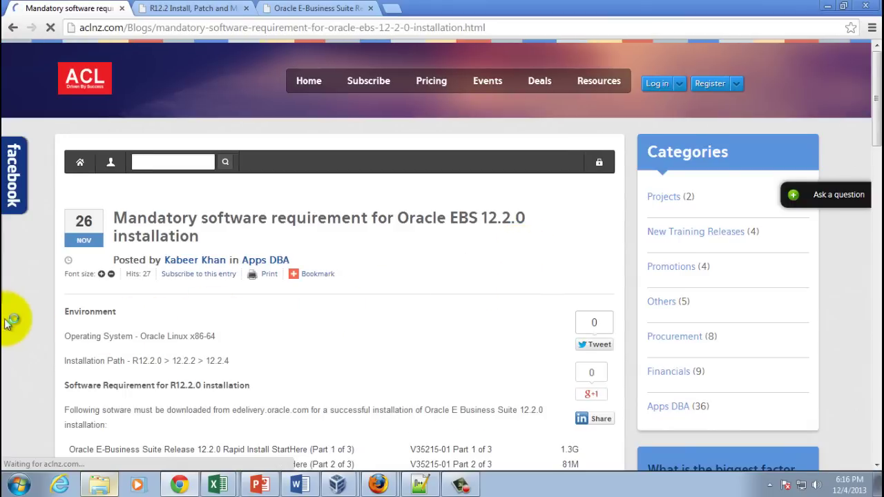
scroll(15, 320, down, 3)
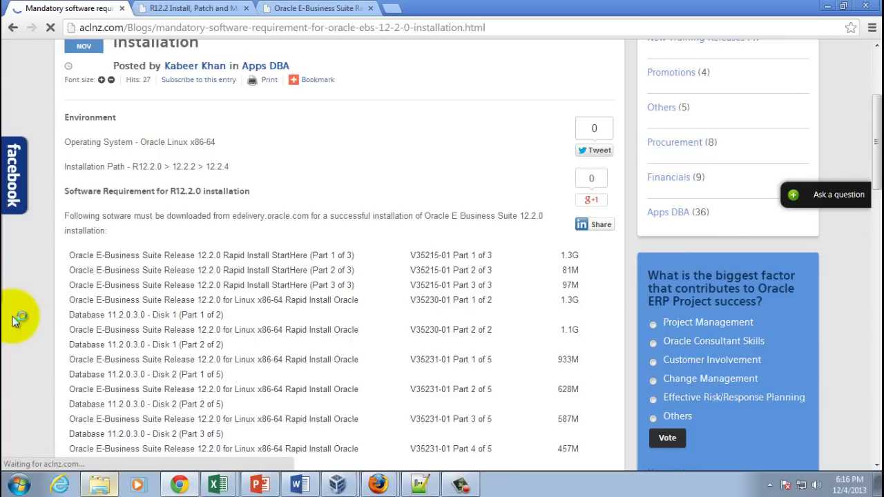
scroll(15, 320, down, 1)
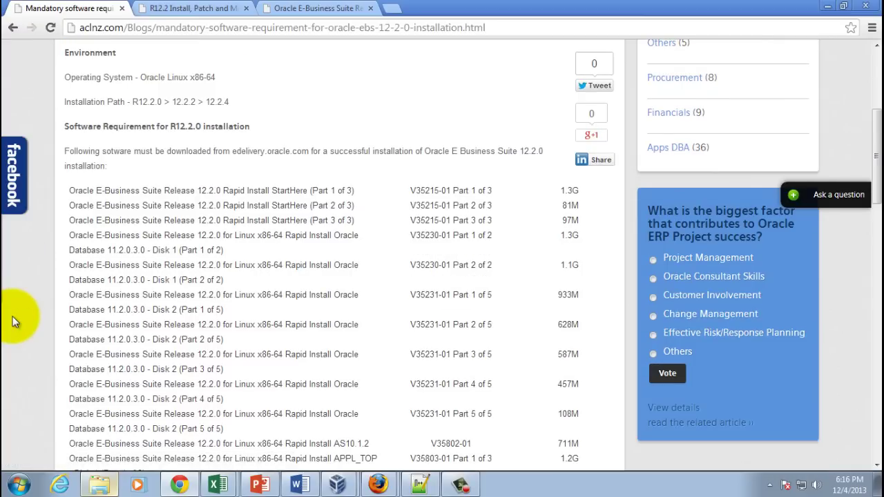
click(315, 9)
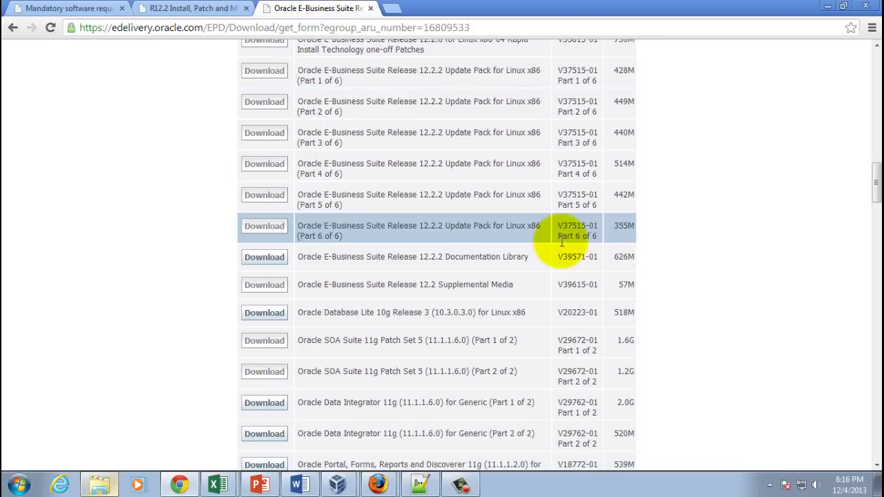
scroll(562, 242, up, 5)
scroll(562, 241, up, 10)
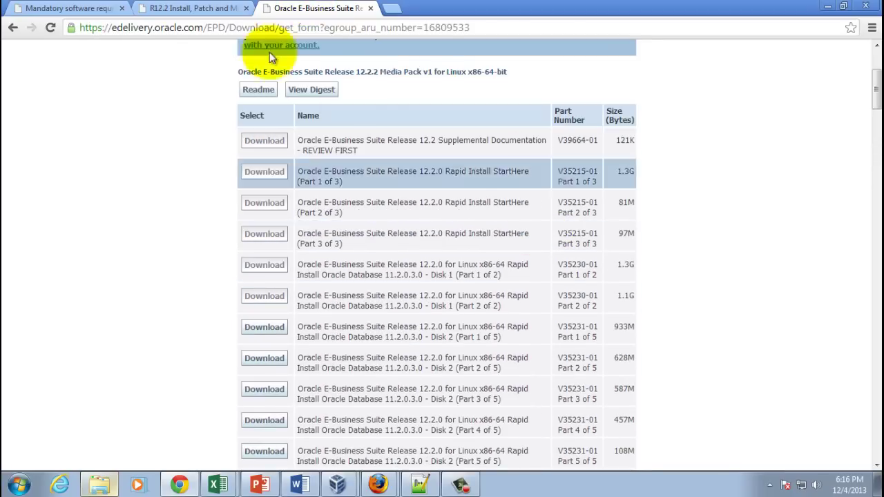
click(83, 7)
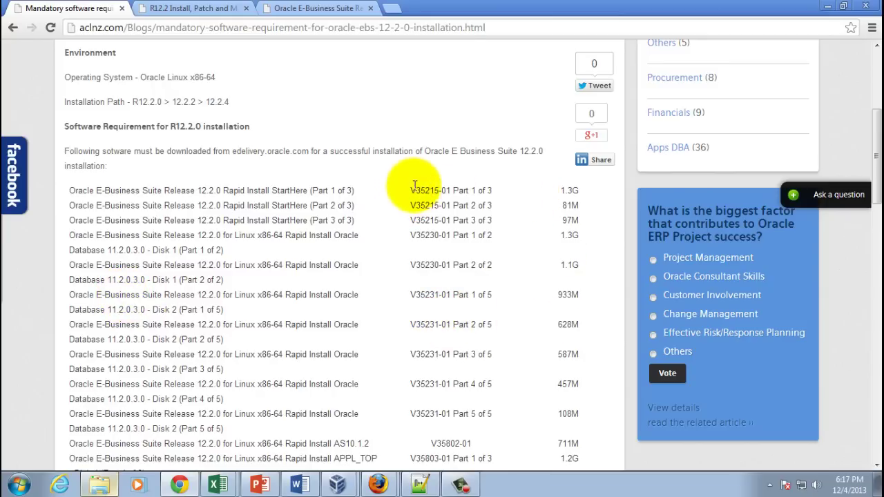
scroll(412, 278, down, 5)
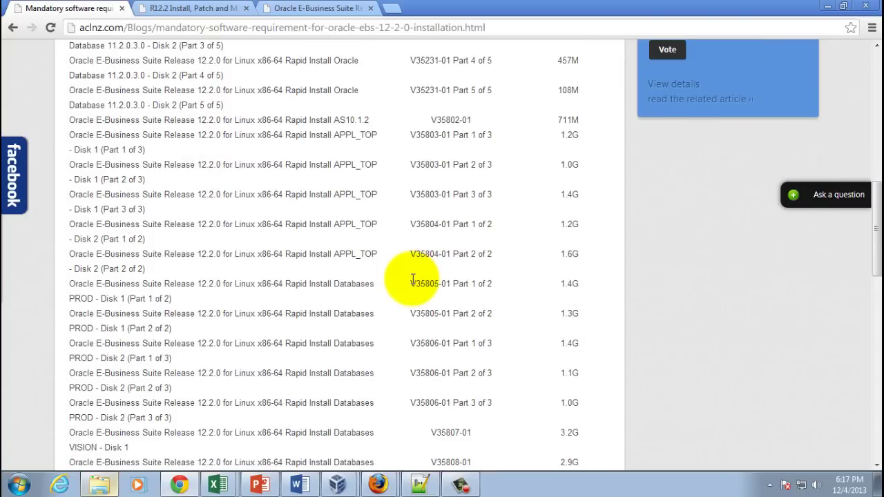
scroll(413, 278, down, 1)
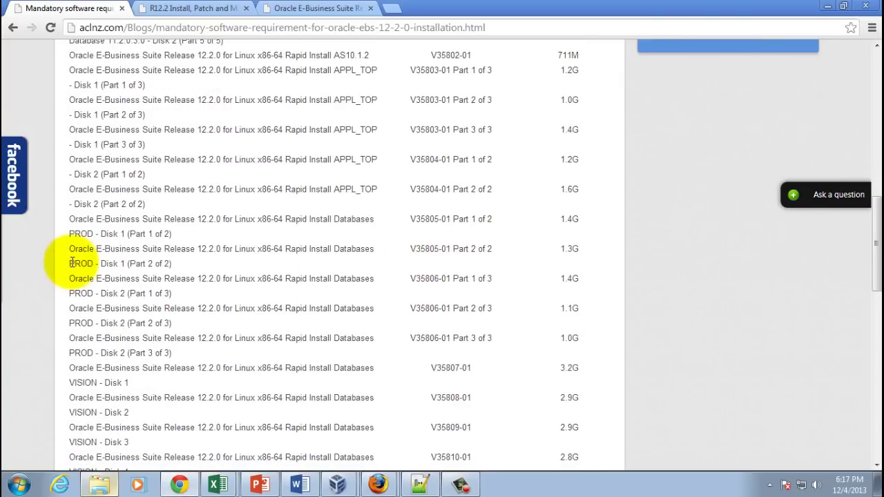
drag(70, 263, 93, 263)
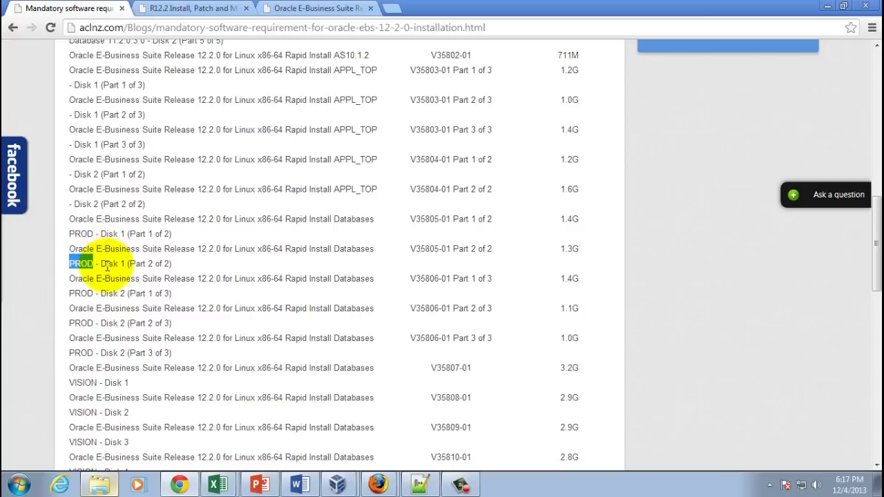
drag(69, 234, 94, 233)
scroll(76, 242, down, 1)
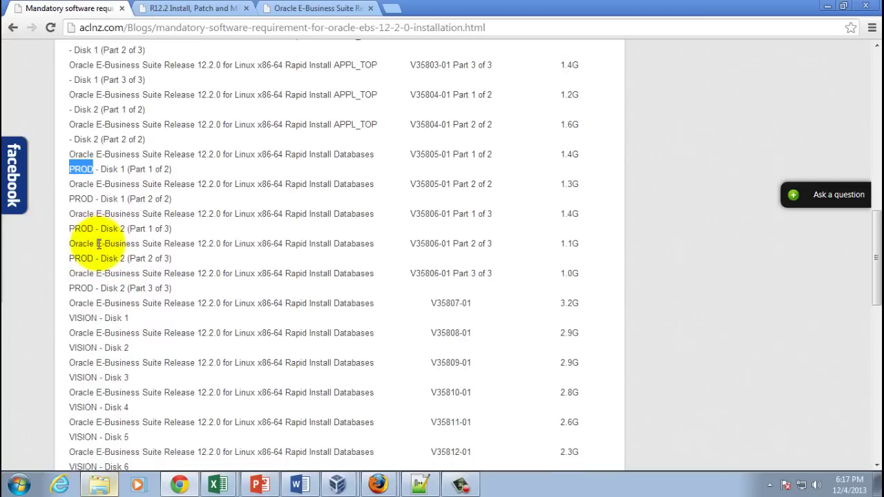
drag(70, 316, 98, 316)
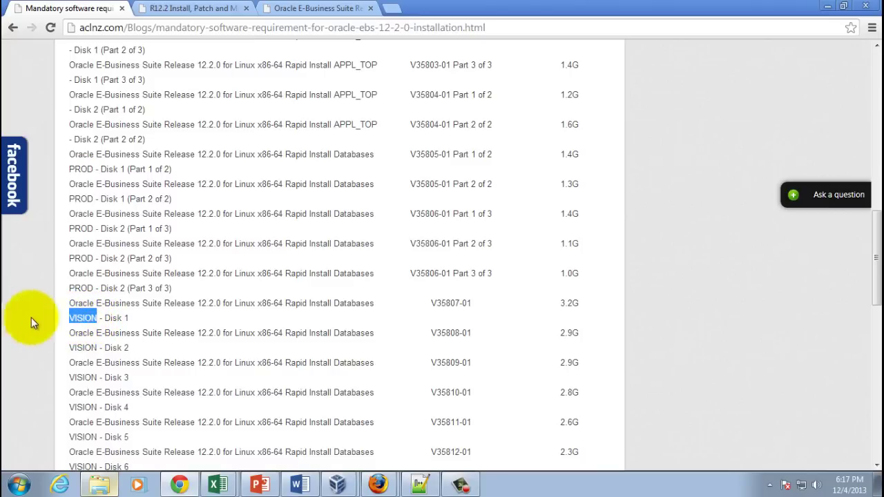
scroll(20, 315, down, 2)
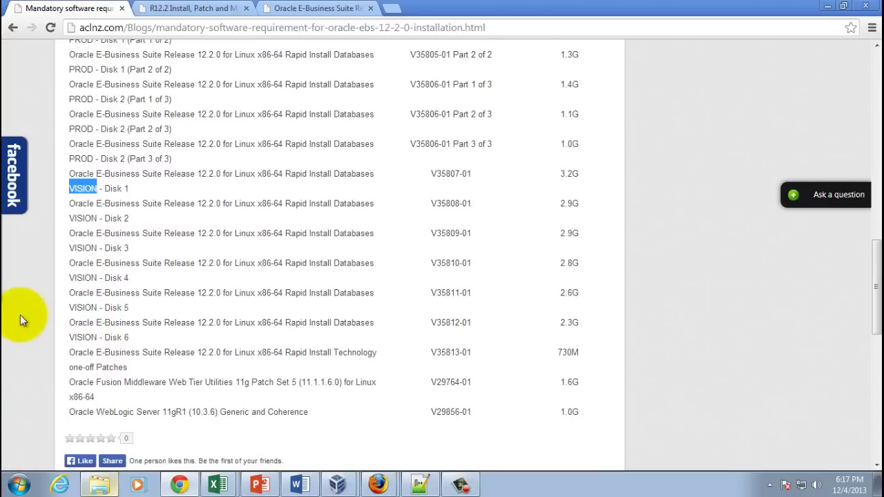
scroll(20, 315, down, 1)
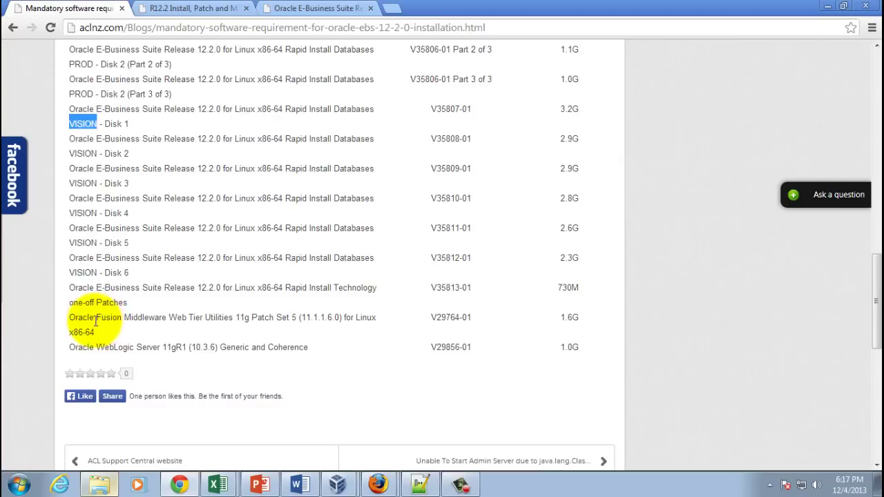
click(43, 323)
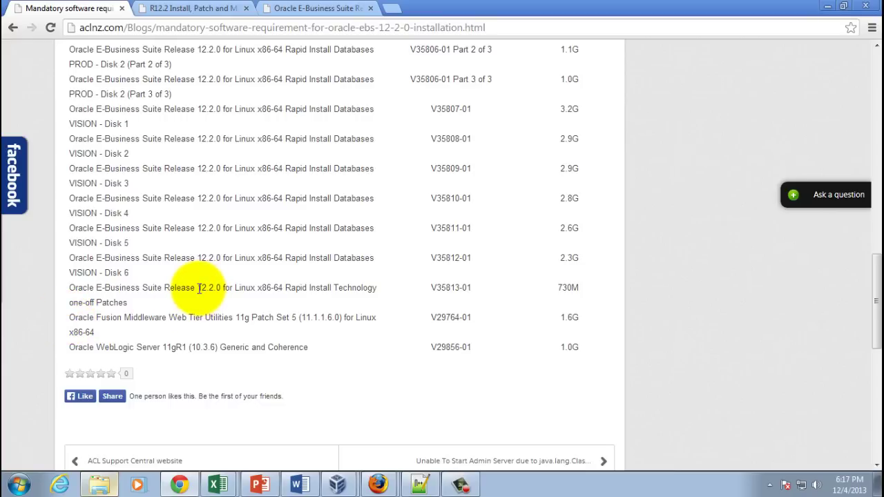
drag(198, 289, 221, 289)
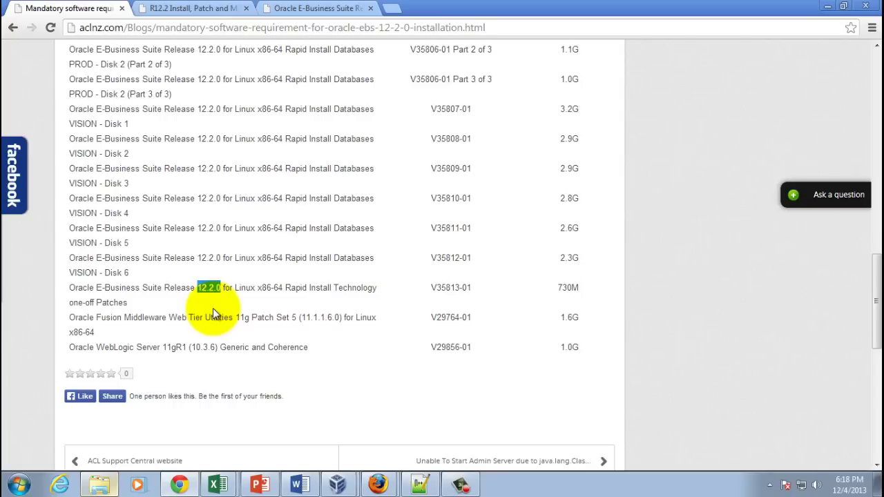
click(176, 350)
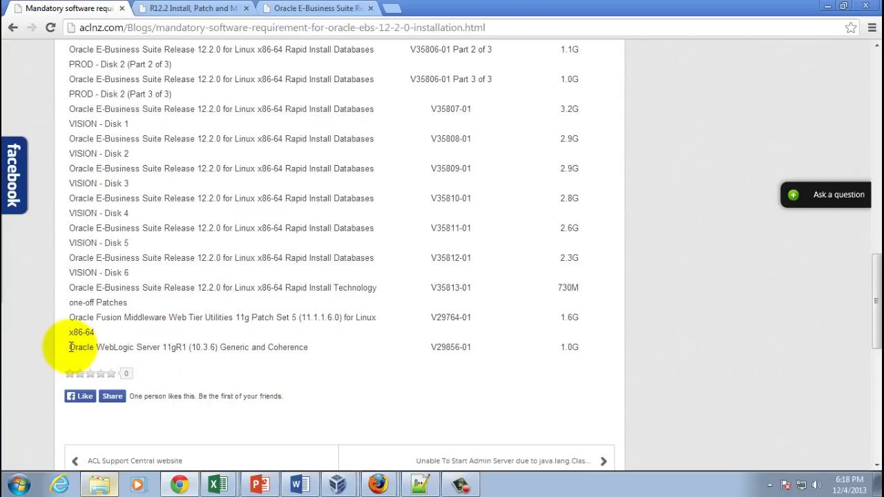
drag(72, 347, 209, 349)
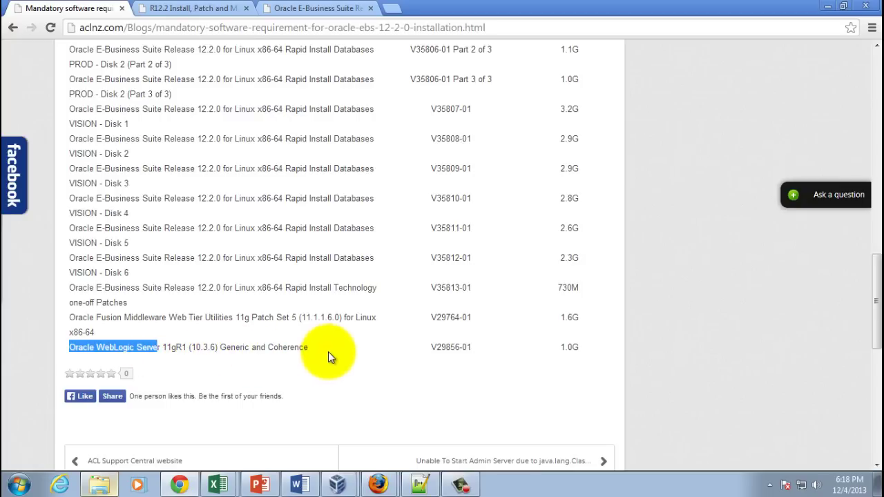
scroll(328, 354, up, 5)
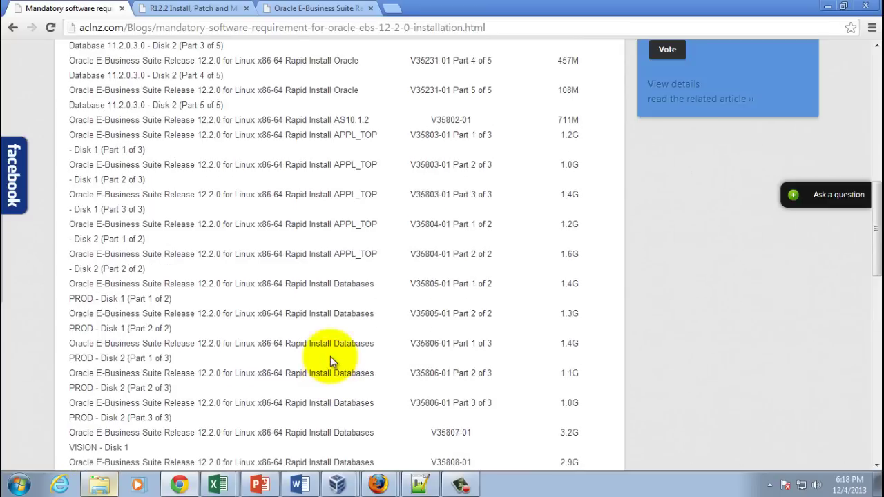
scroll(331, 356, up, 3)
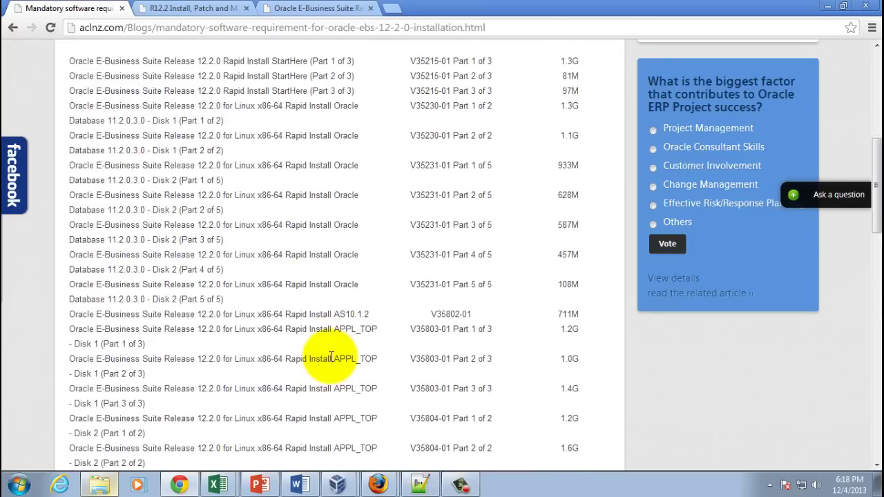
scroll(331, 357, up, 1)
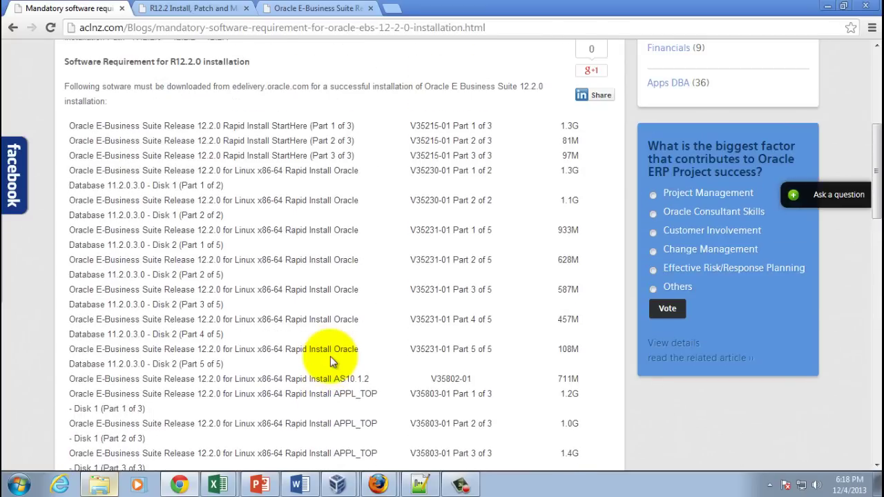
scroll(330, 357, up, 1)
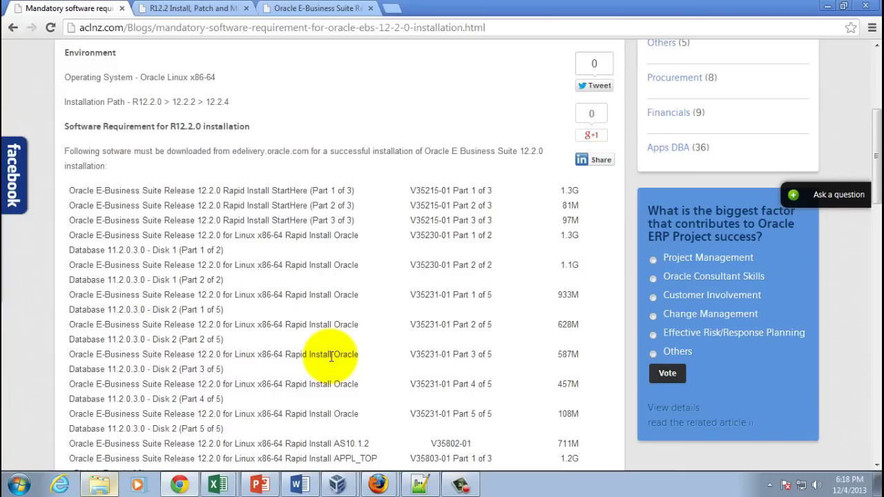
scroll(330, 357, up, 3)
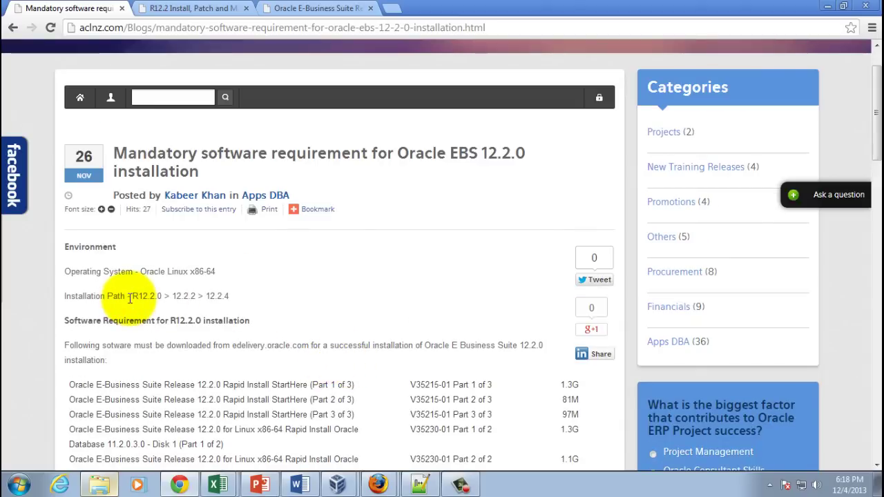
drag(131, 297, 166, 297)
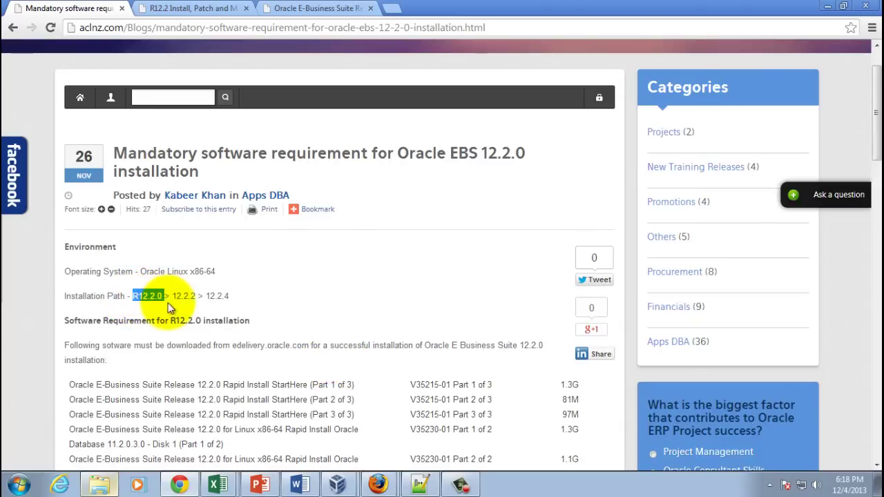
click(175, 296)
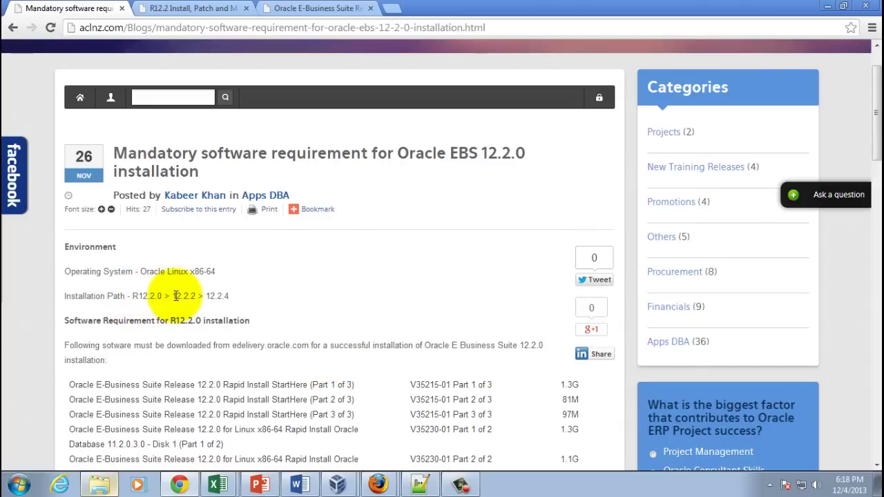
drag(174, 296, 199, 296)
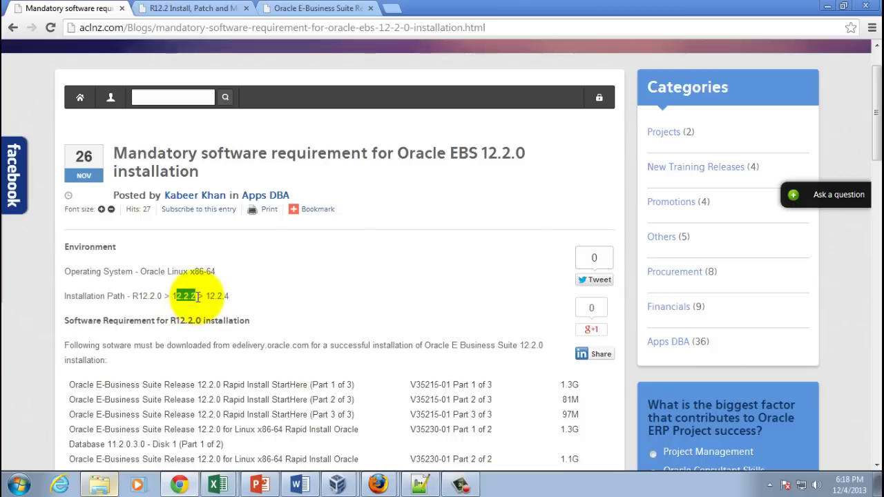
click(198, 296)
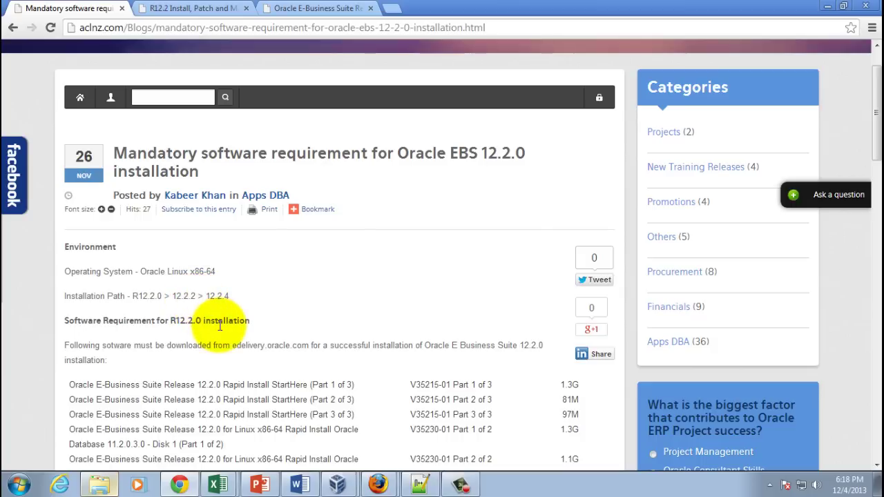